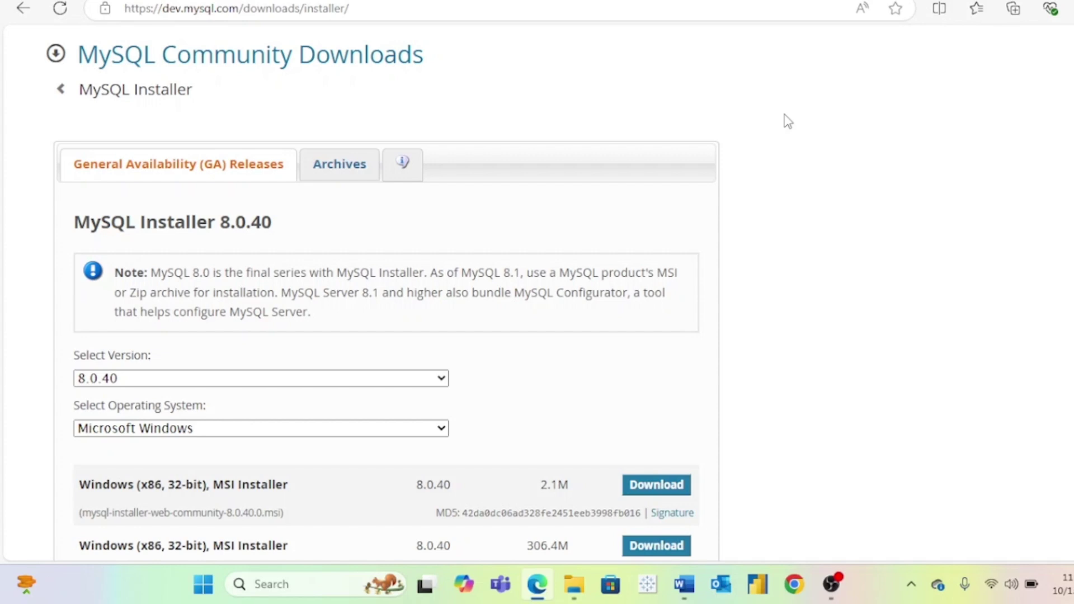
Keep Microsoft Windows as the MySQL installer's operating system before moving to Tableau Public.
key("Tab")
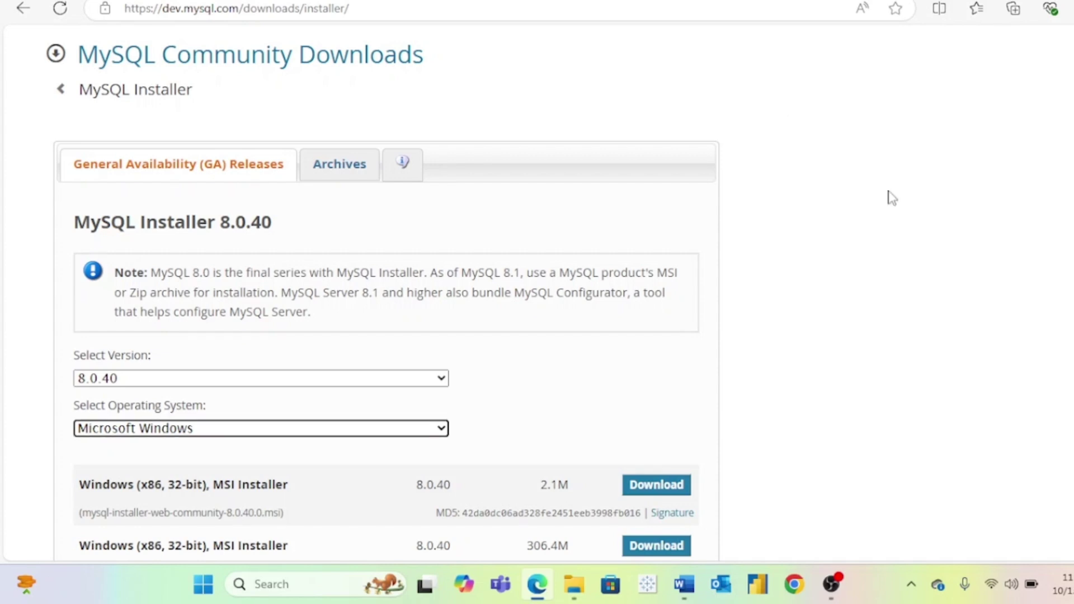
scroll(892, 198, "down", 2)
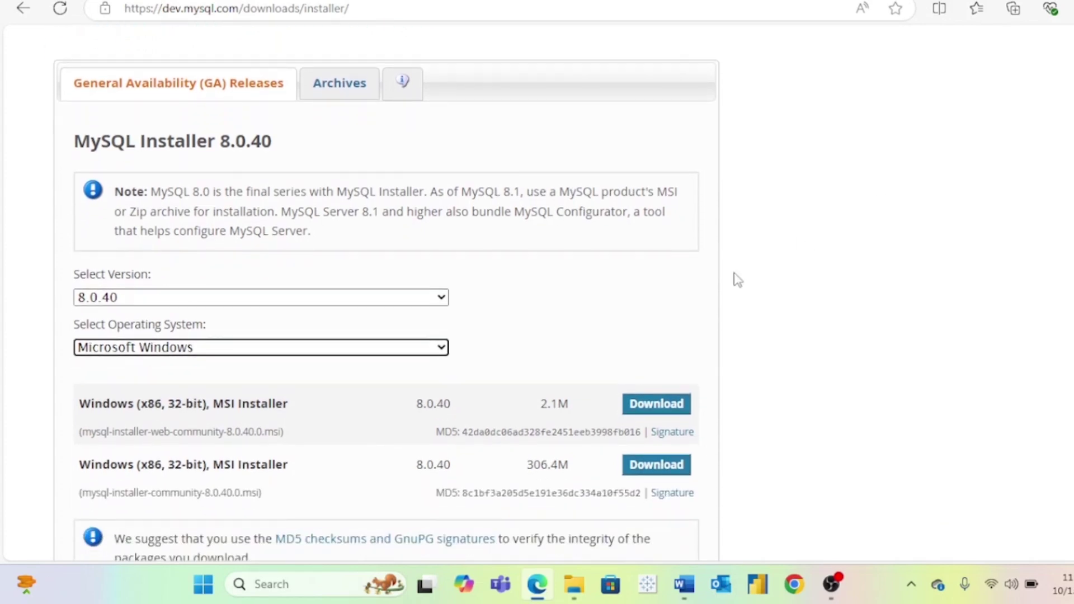
left_click(434, 350)
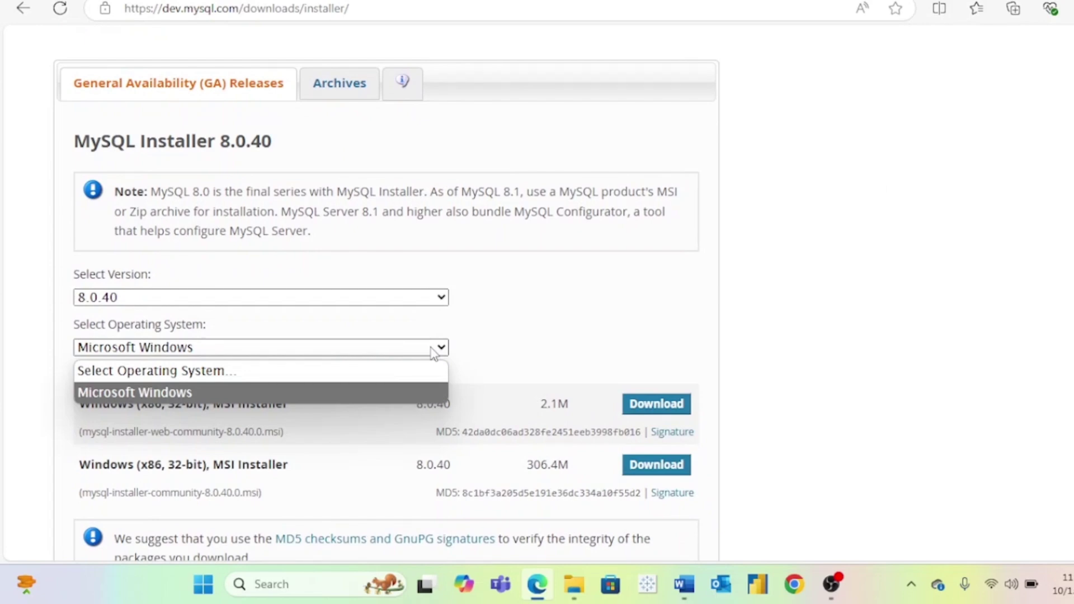
left_click(434, 353)
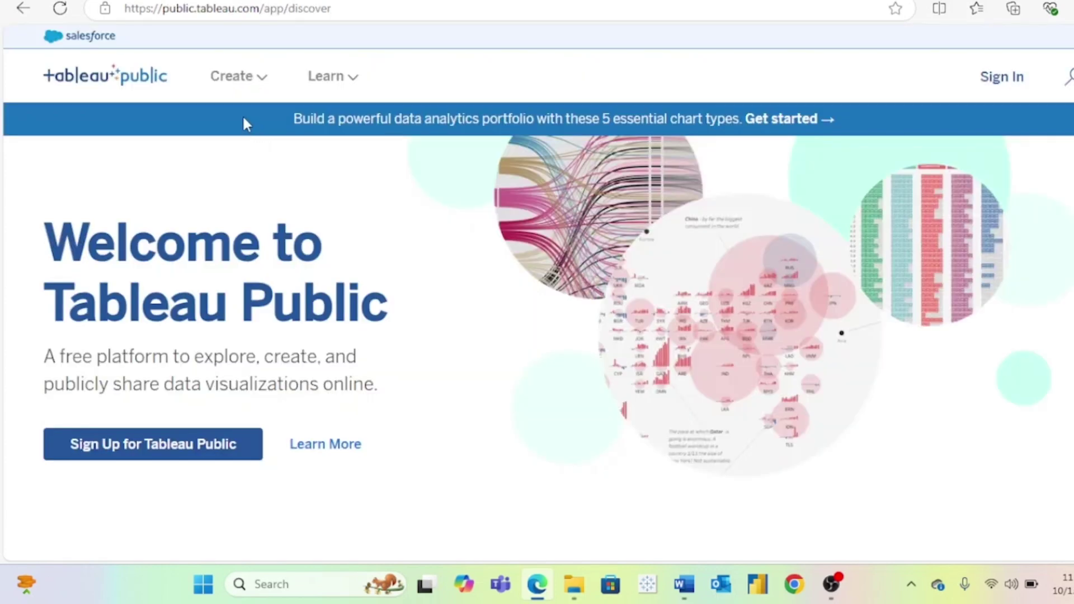
Show Tableau Public's Create menu with web authoring and Download Tableau Desktop Public Edition.
left_click(259, 96)
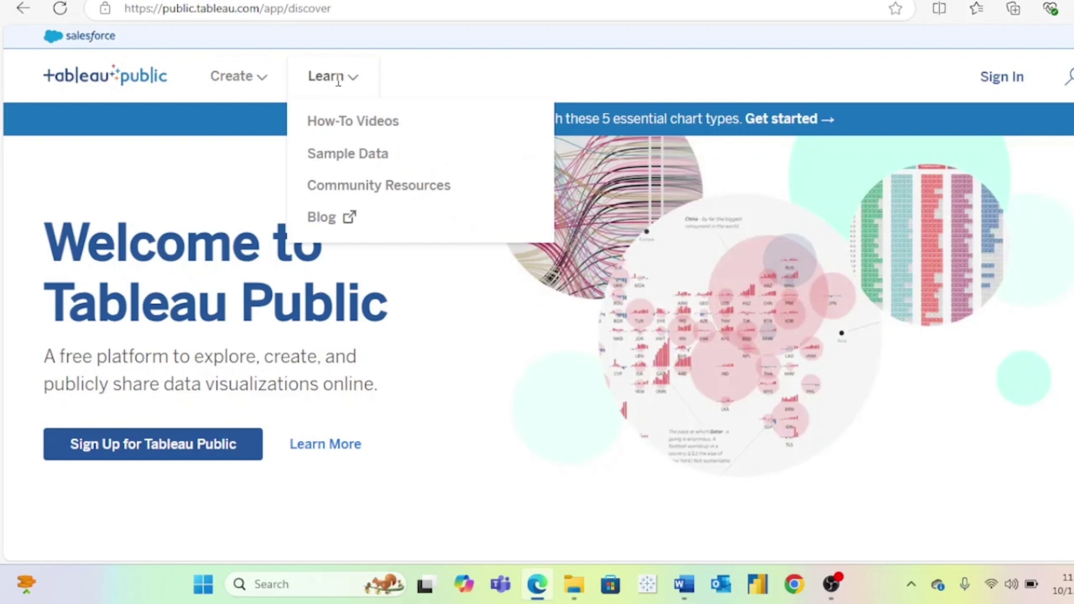
mouse_move(333, 76)
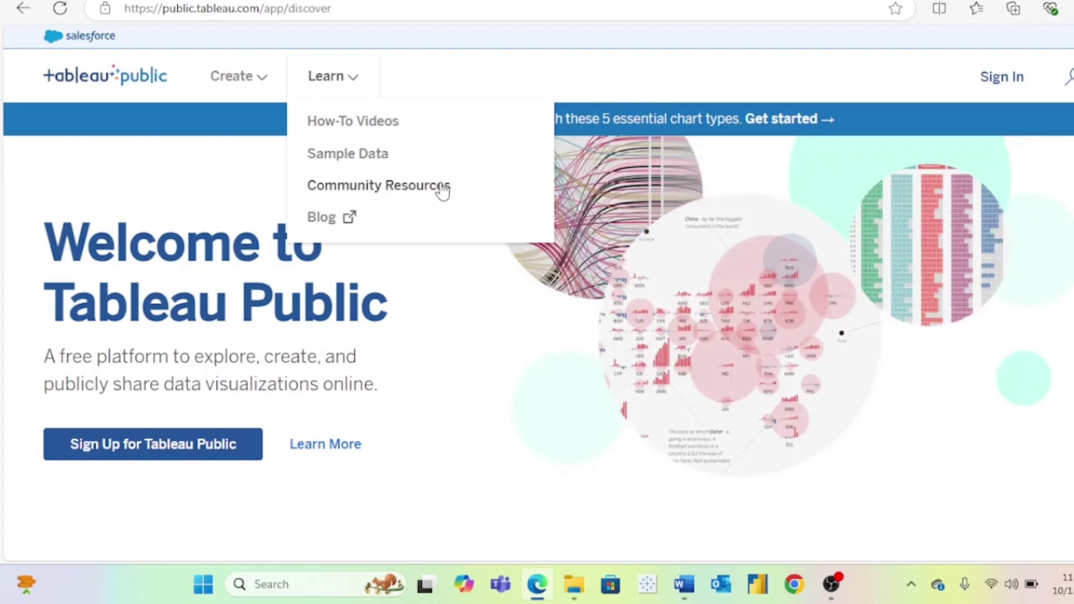
scroll(545, 325, "down", 1)
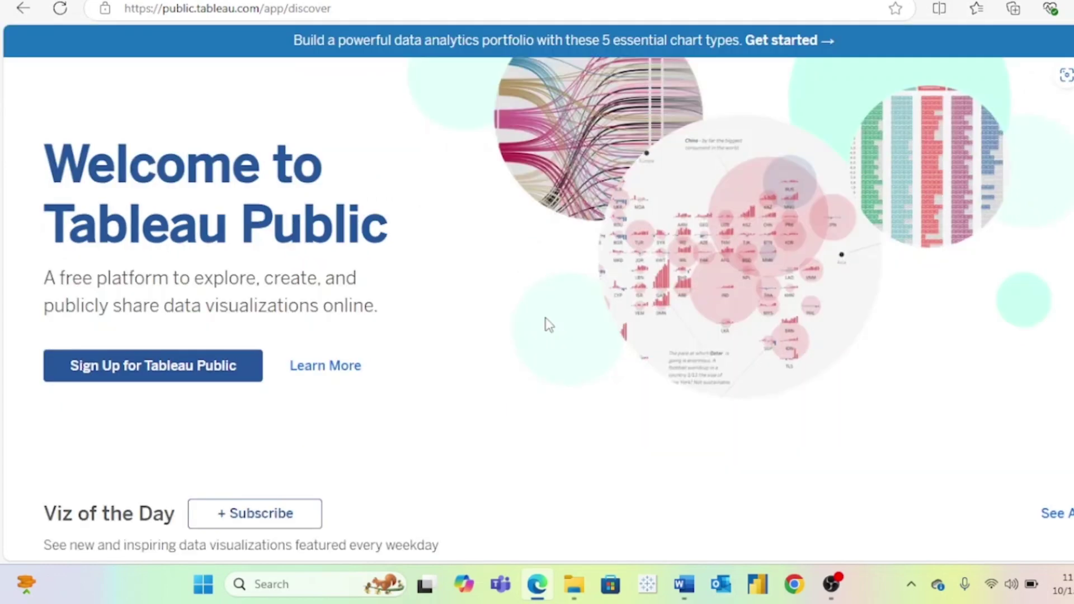
scroll(546, 325, "down", 1)
scroll(546, 324, "down", 2)
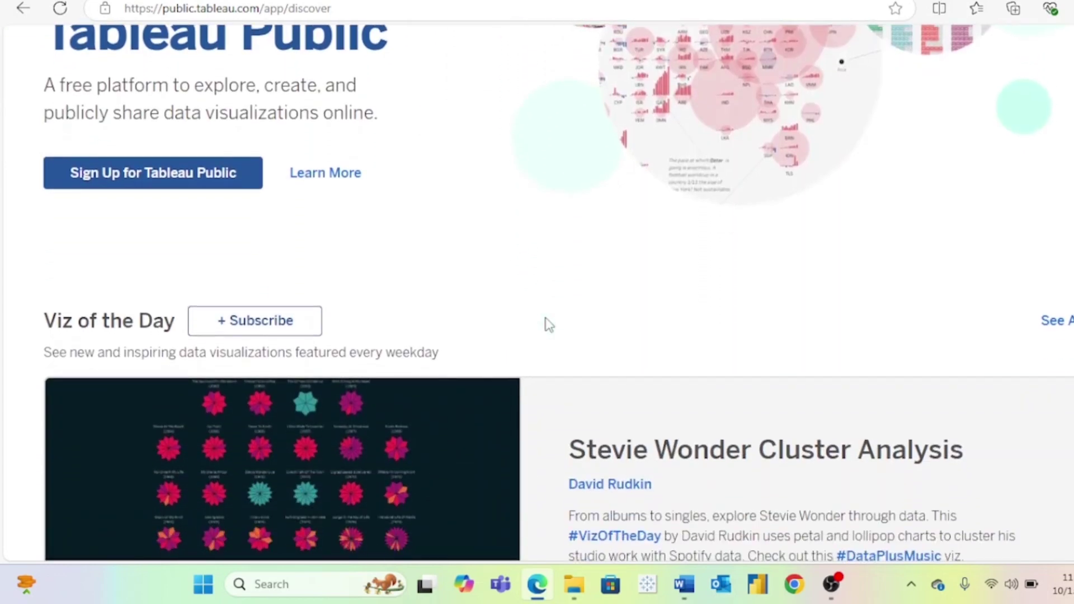
scroll(545, 325, "down", 2)
scroll(545, 324, "down", 1)
scroll(546, 325, "down", 2)
scroll(546, 325, "down", 1)
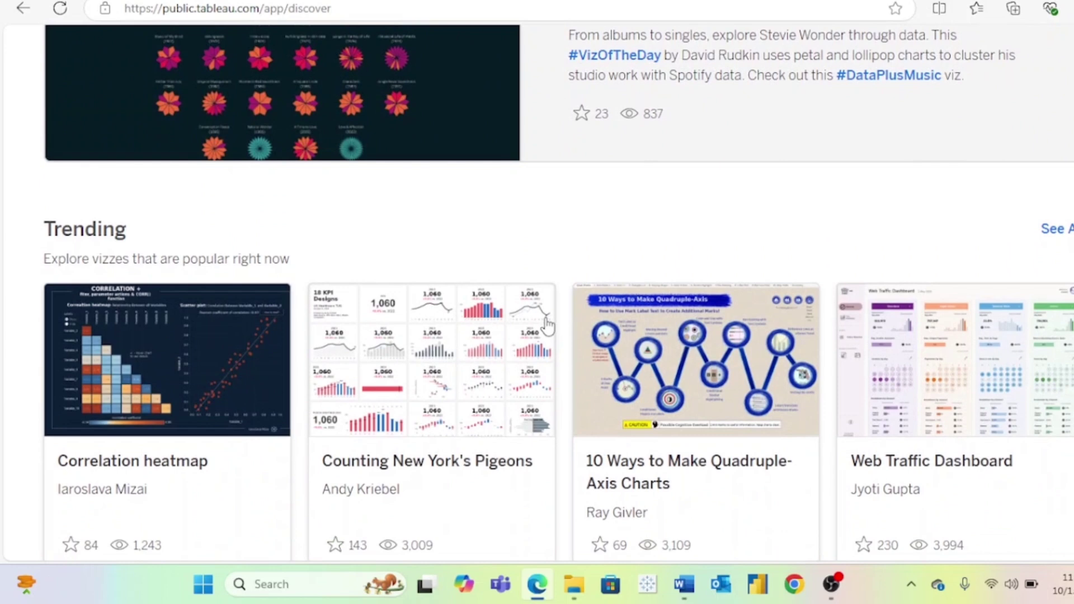
scroll(545, 324, "down", 1)
scroll(546, 325, "down", 2)
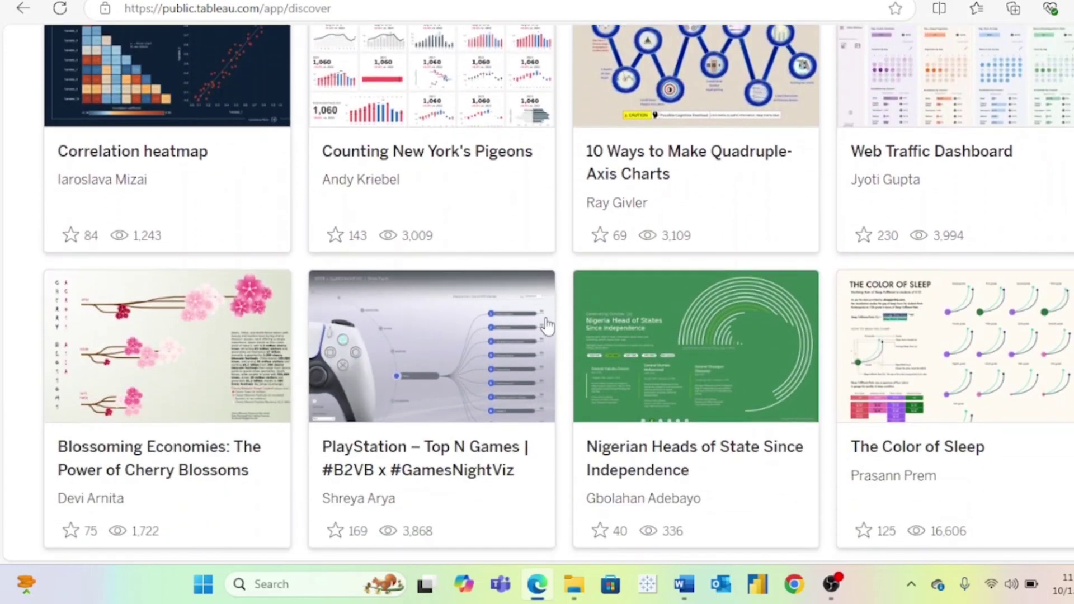
scroll(546, 325, "down", 2)
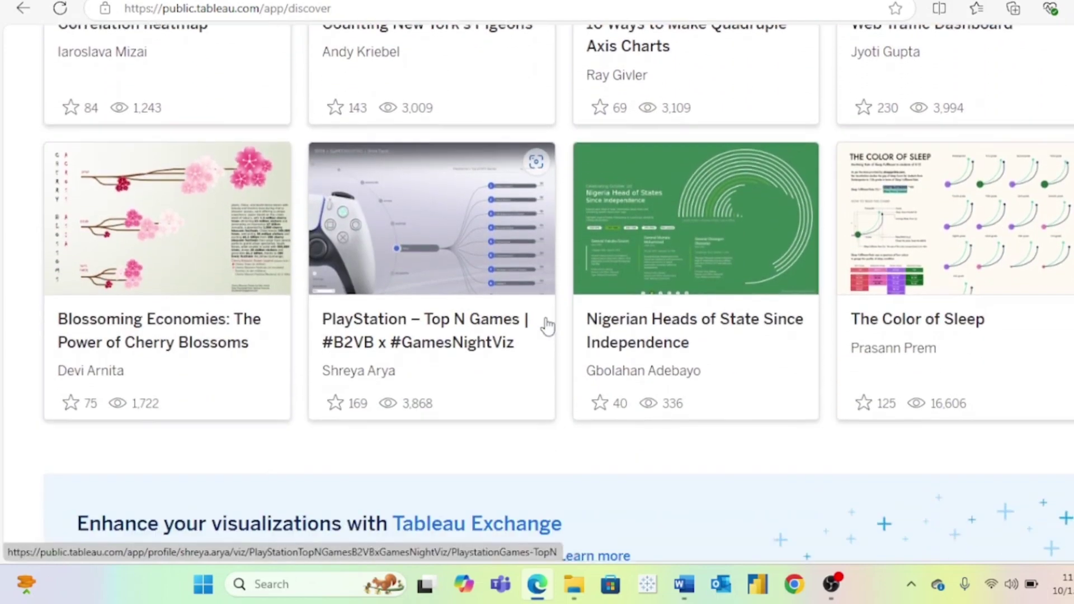
scroll(546, 325, "down", 1)
scroll(546, 324, "down", 2)
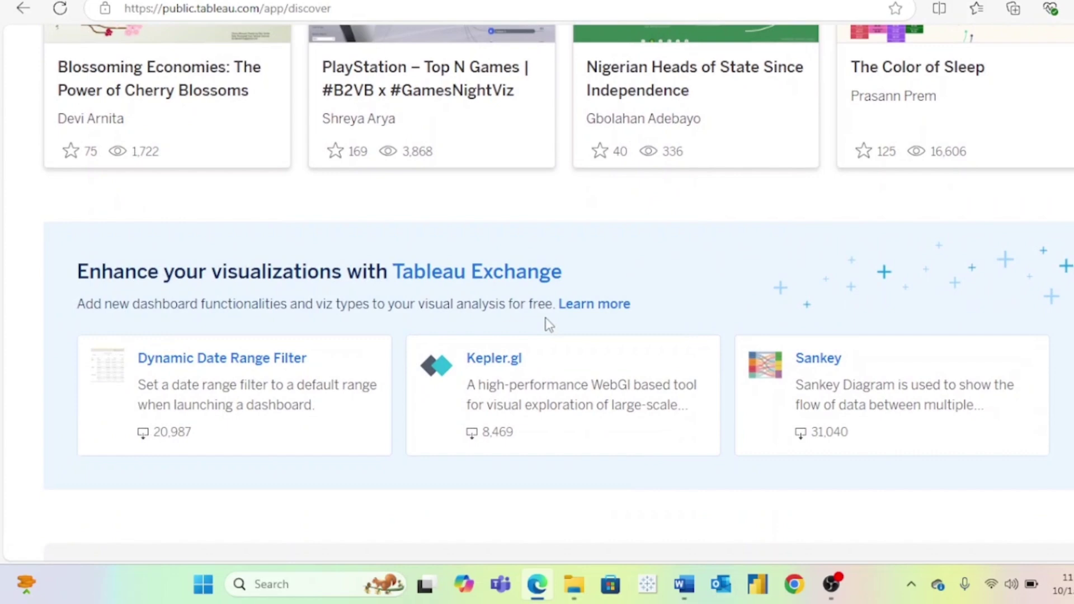
scroll(545, 325, "down", 1)
scroll(546, 324, "down", 2)
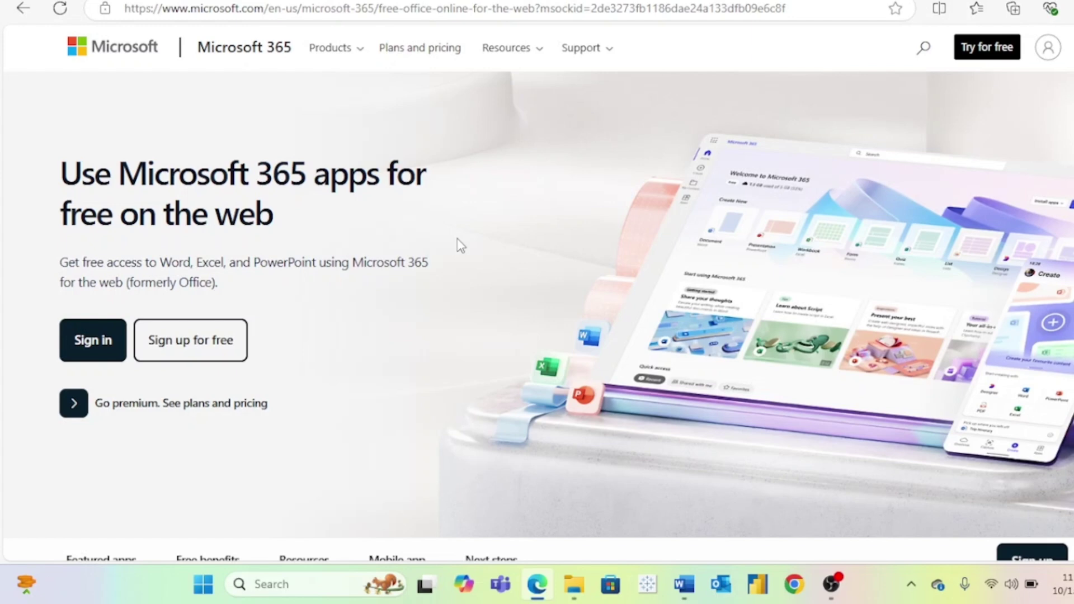
scroll(460, 245, "down", 1)
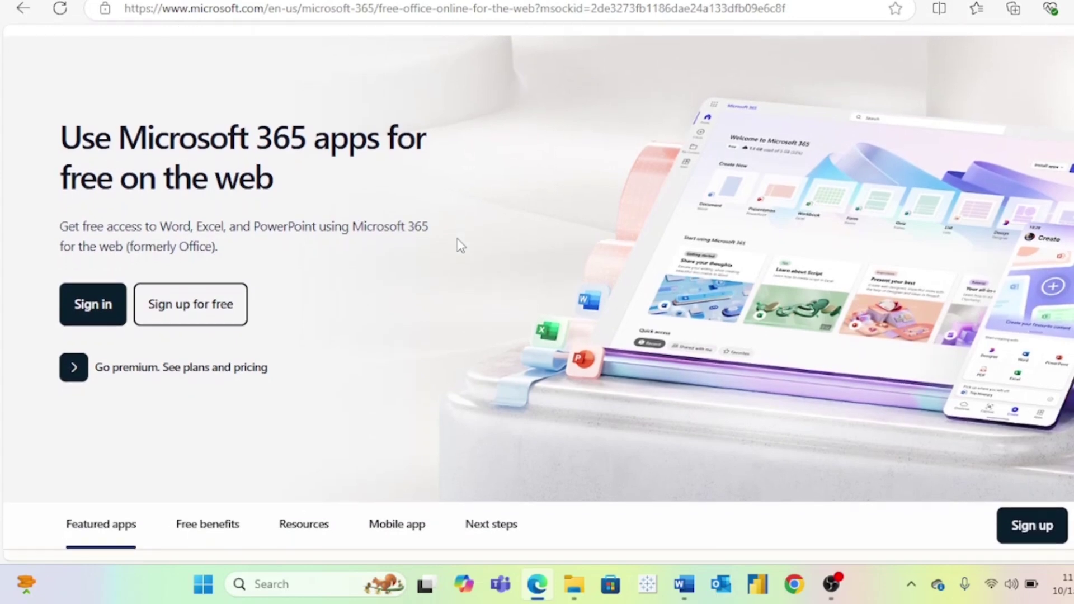
scroll(460, 245, "down", 1)
scroll(460, 245, "down", 1)
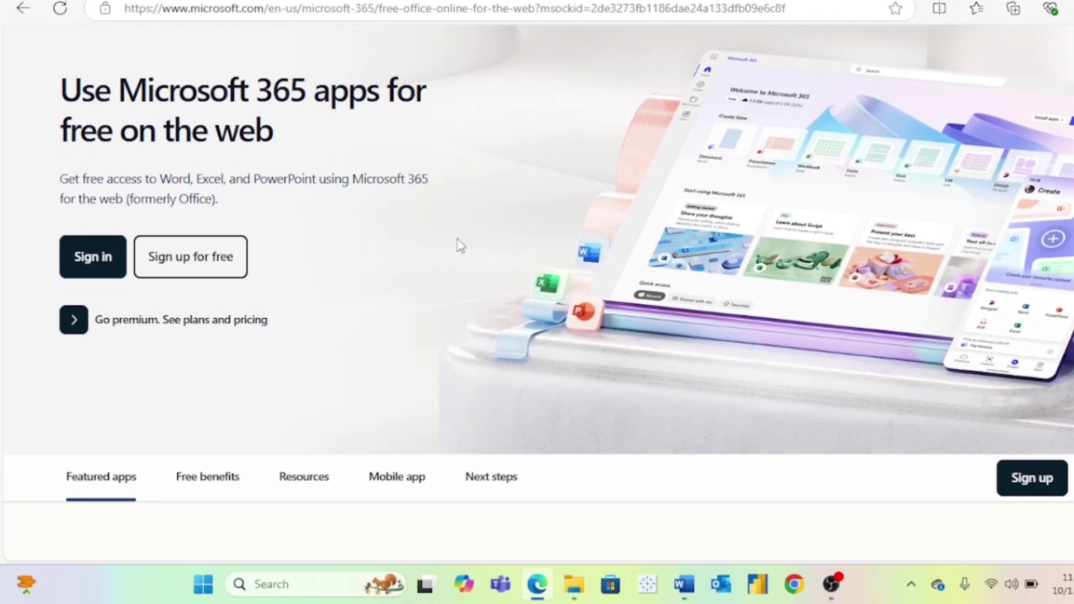
scroll(460, 245, "up", 1)
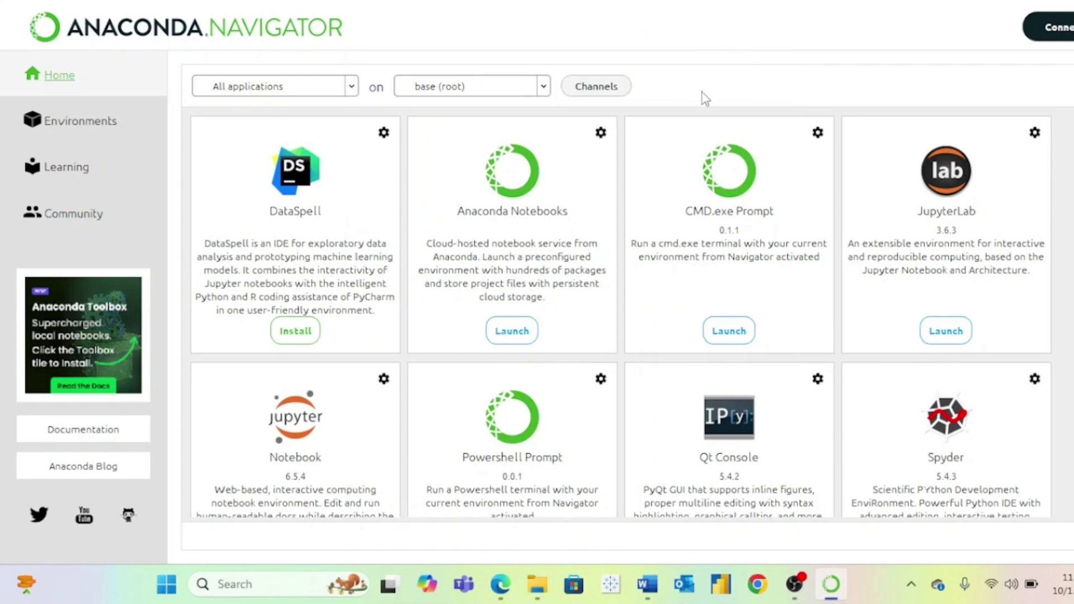
scroll(694, 290, "down", 5)
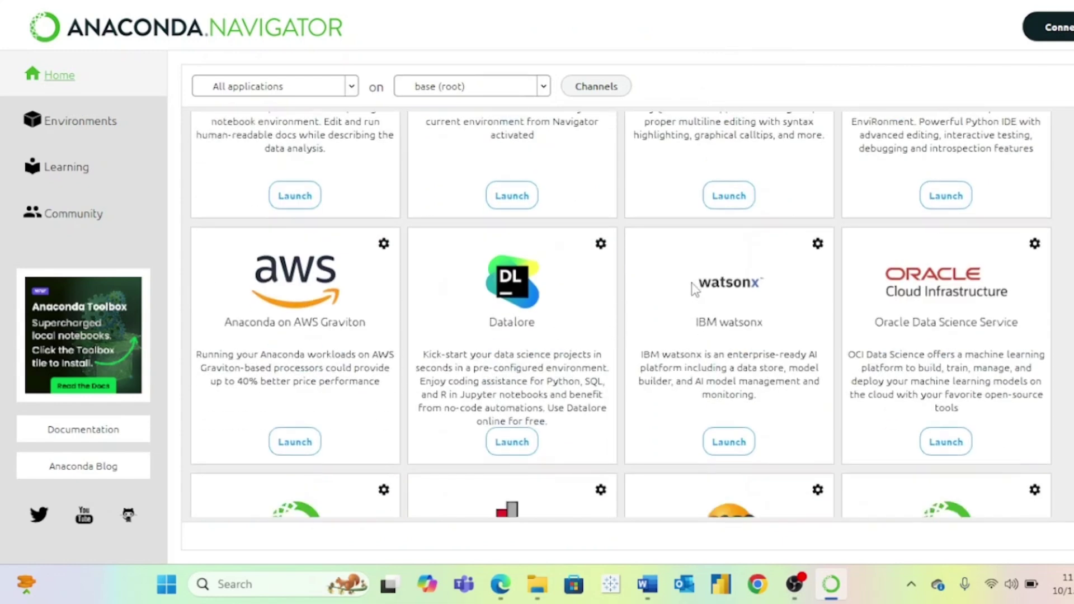
scroll(693, 289, "down", 5)
scroll(693, 290, "up", 1)
scroll(693, 287, "up", 5)
scroll(693, 288, "up", 2)
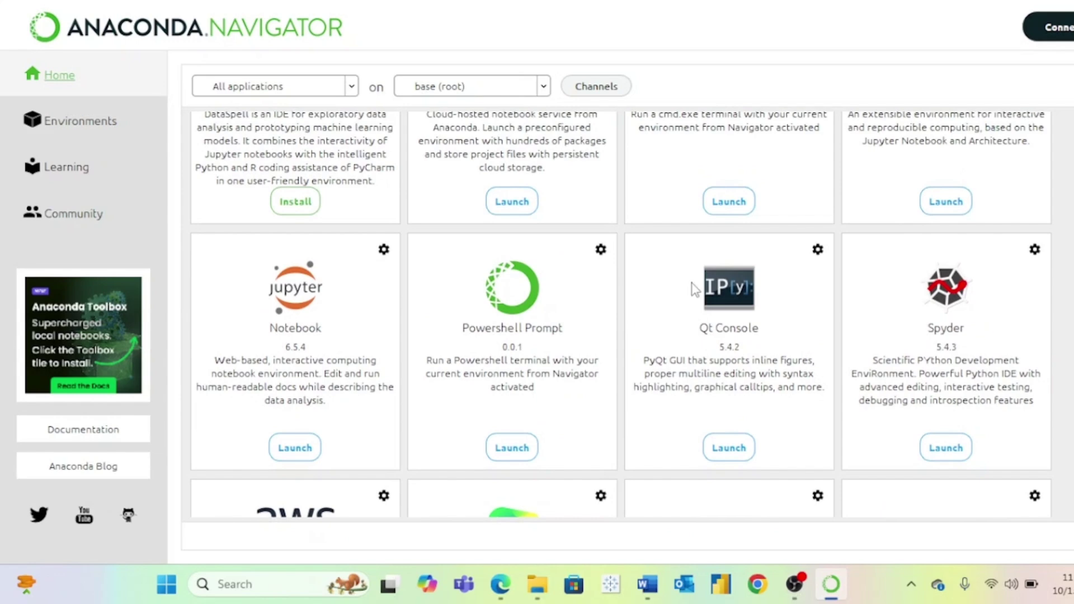
scroll(694, 290, "up", 1)
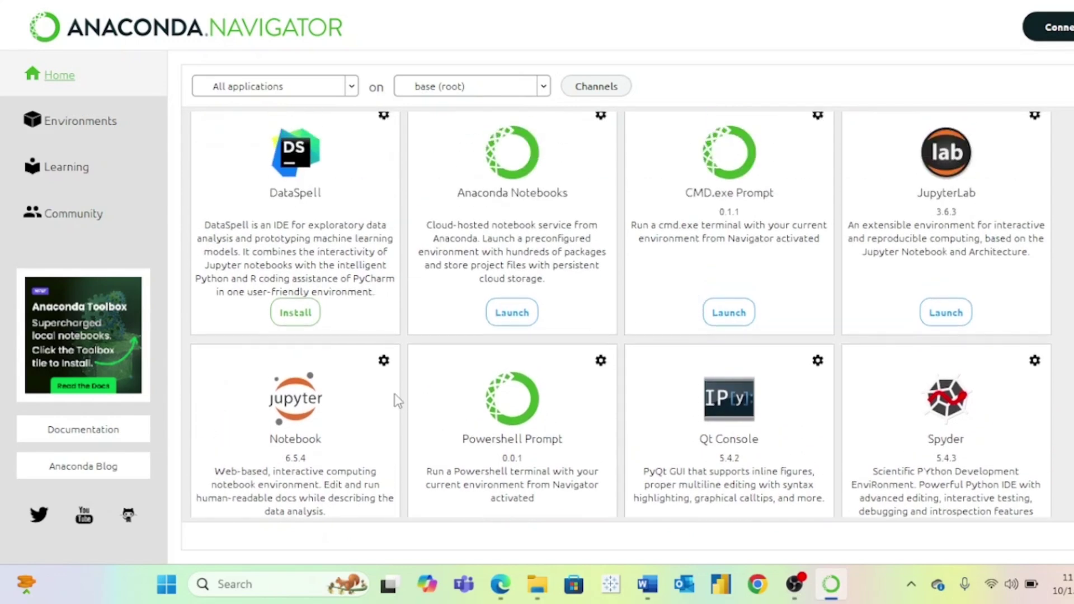
scroll(394, 393, "down", 5)
scroll(394, 394, "up", 2)
scroll(395, 394, "up", 2)
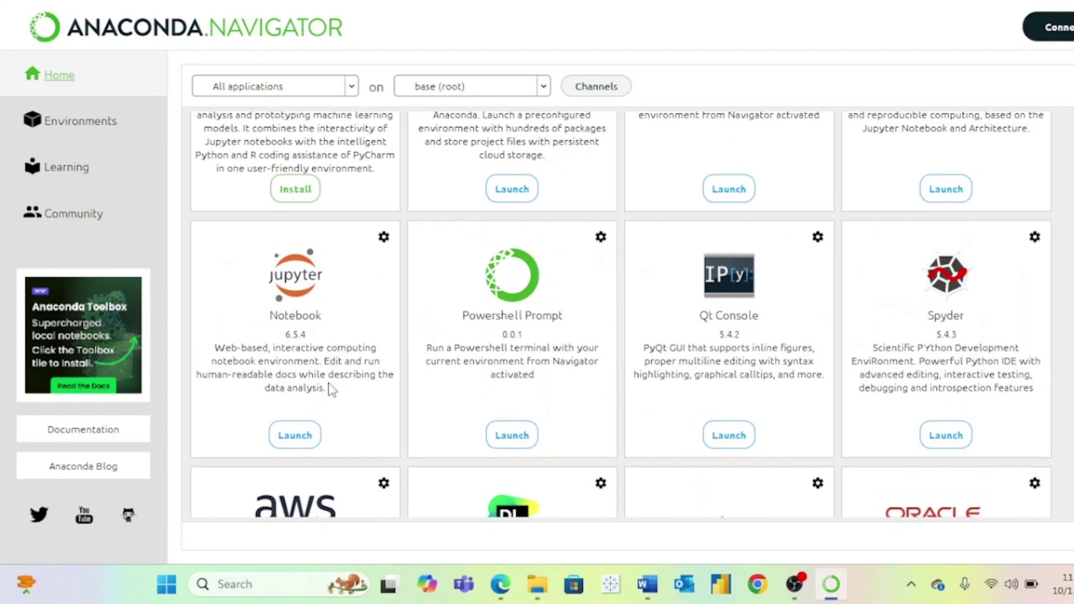